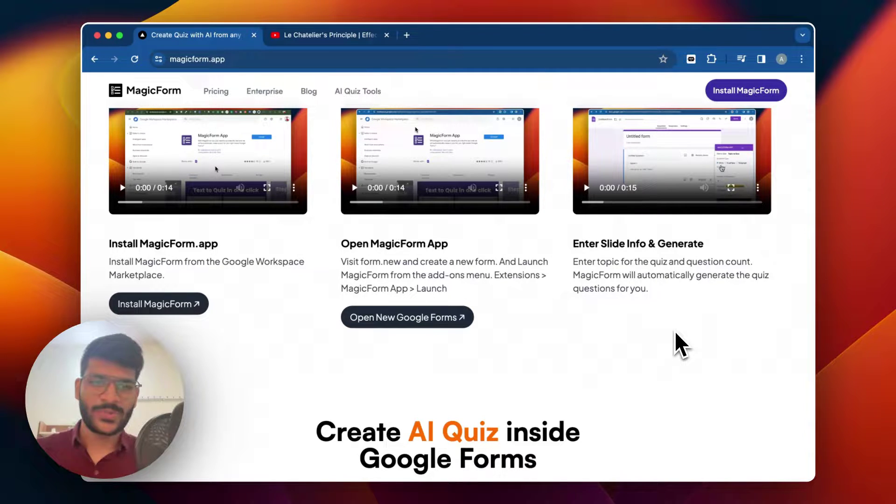
- Scroll through MagicForm's feature sections, including the YouTube-to-Quiz and PDF/Docx-to-Quiz tools
scroll(507, 321, down, 10)
scroll(506, 318, down, 10)
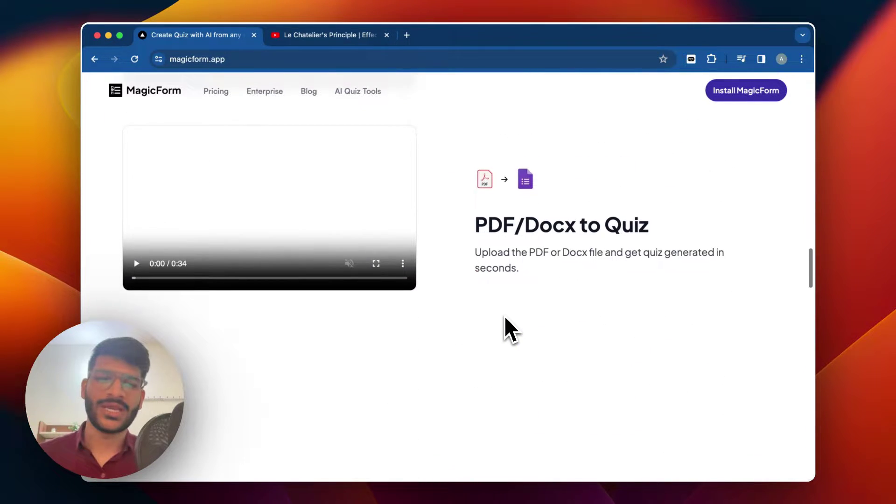
scroll(504, 316, up, 2)
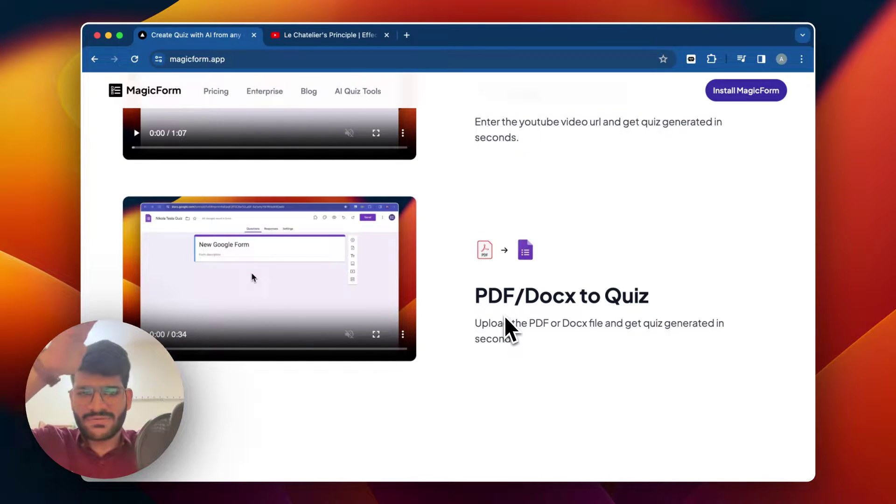
scroll(506, 318, up, 3)
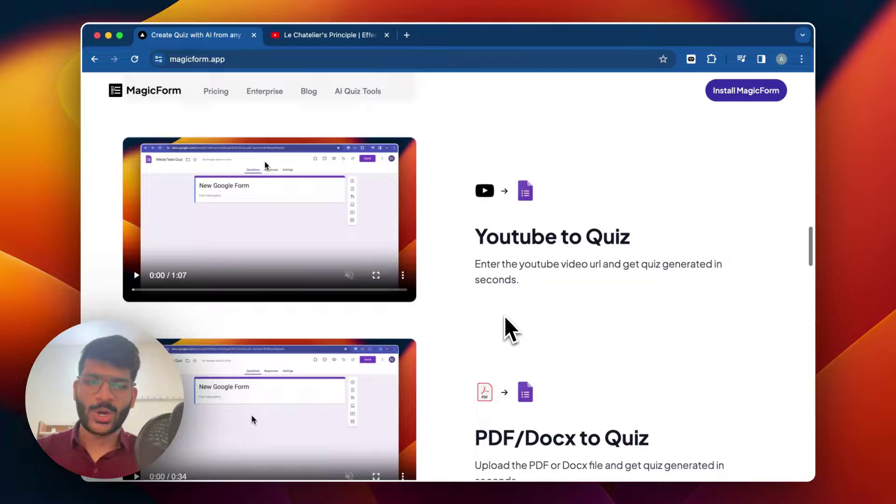
click(334, 36)
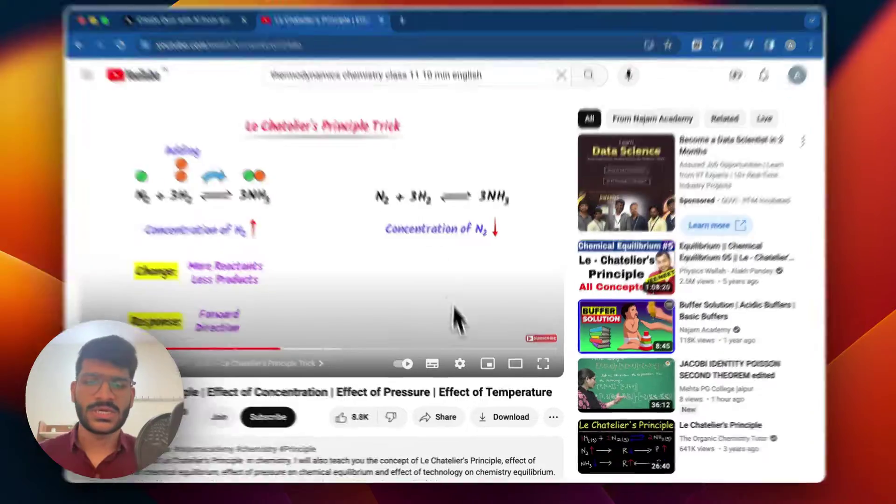
- Open the Le Chatelier's Principle video's Share options to get its link
click(441, 418)
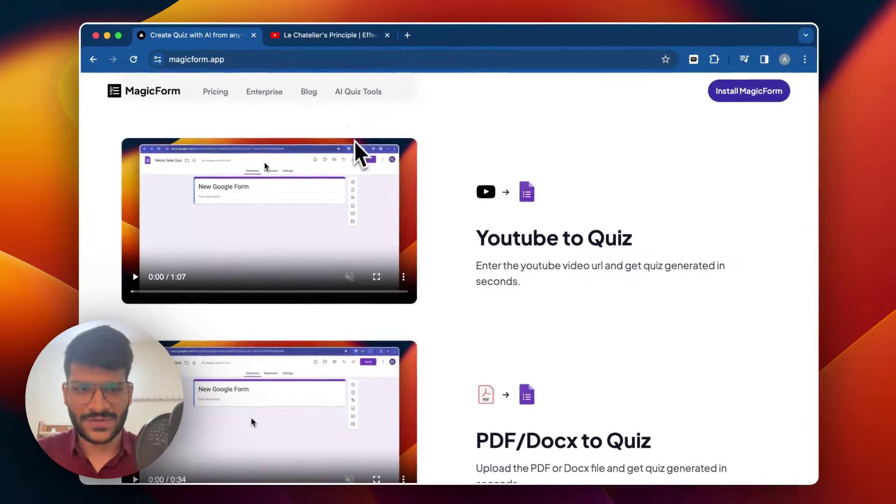
scroll(357, 146, up, 5)
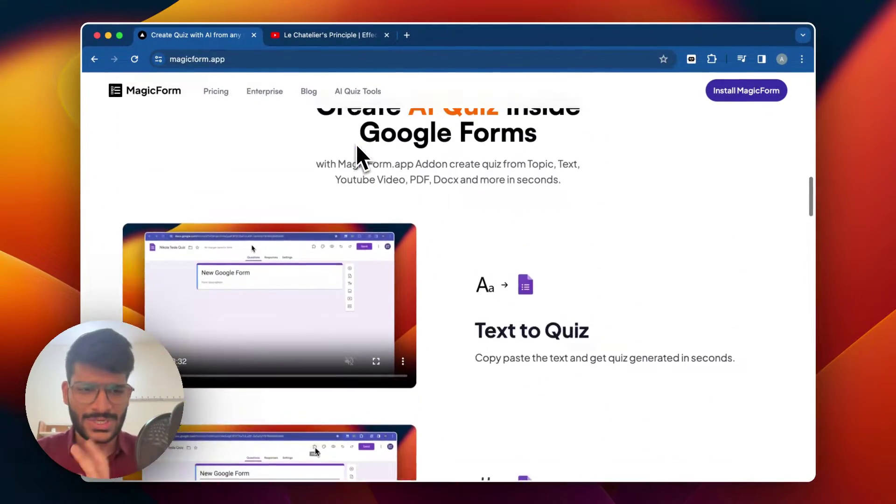
scroll(359, 152, up, 10)
scroll(182, 108, up, 5)
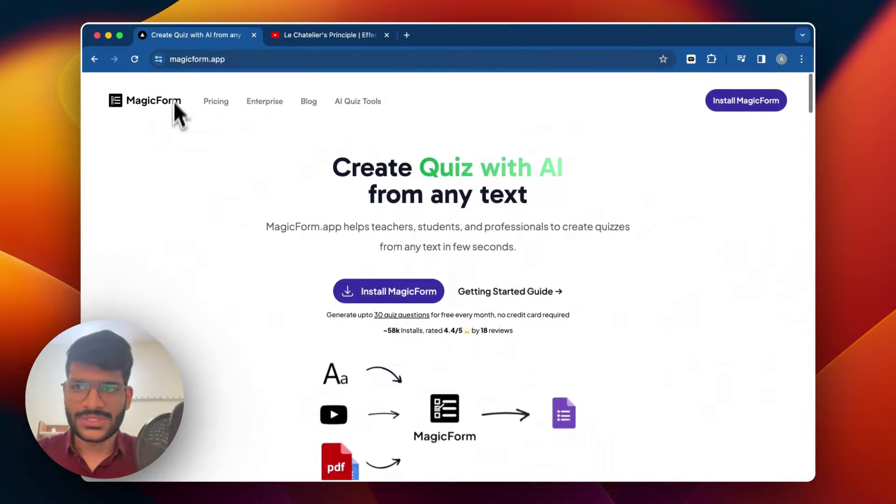
- Scroll the MagicForm page back to its 'Create Quiz with AI from any text' introduction
scroll(247, 176, down, 5)
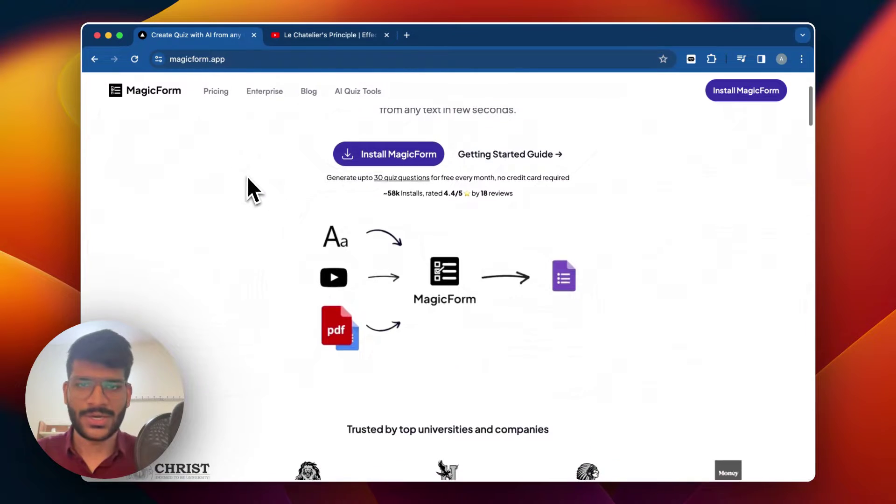
scroll(247, 177, down, 2)
scroll(247, 177, down, 2)
scroll(248, 178, down, 3)
scroll(247, 177, up, 6)
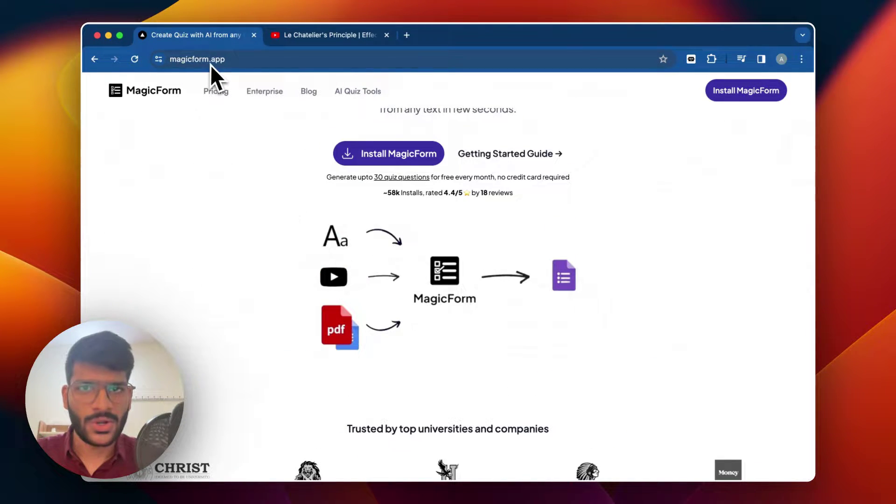
scroll(268, 210, down, 5)
scroll(268, 210, down, 1)
scroll(268, 210, up, 8)
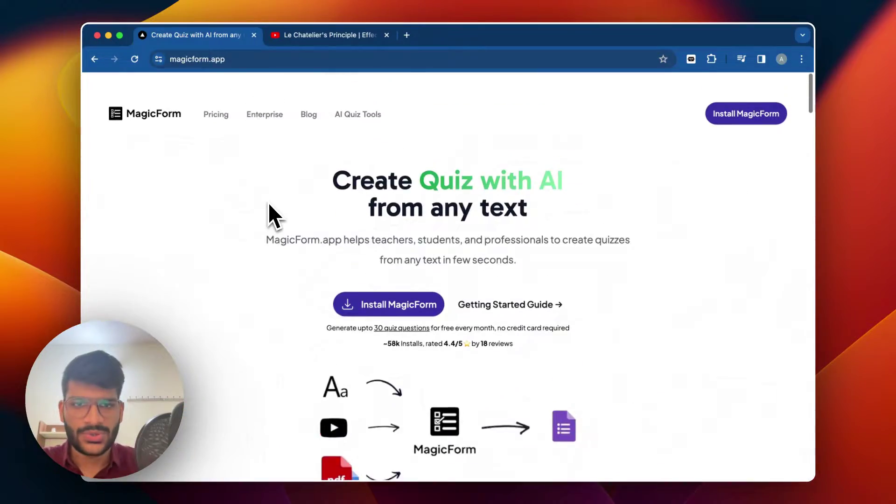
- Close the MagicForm Marketplace listing and create a new blank Google Form via form.new
click(477, 312)
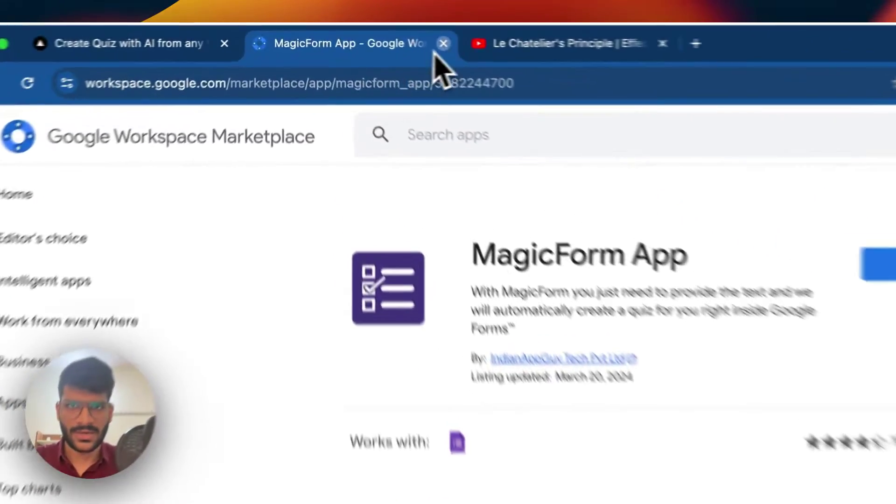
click(442, 45)
scroll(355, 327, down, 6)
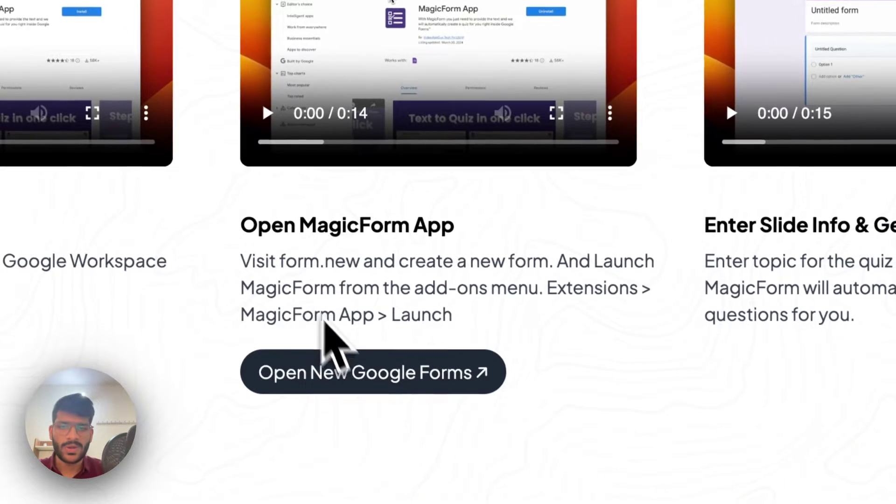
double_click(303, 260)
drag(306, 260, 356, 260)
click(362, 374)
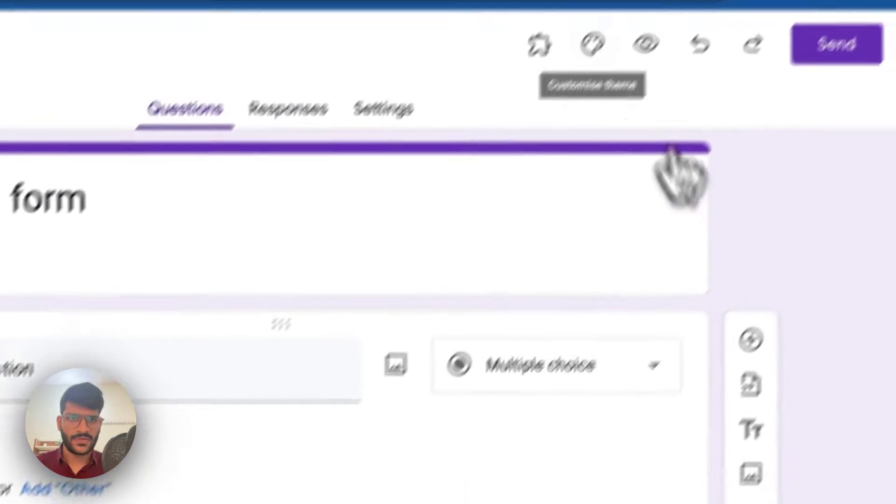
- Open the MagicForm App add-on menu from the form's Add-ons puzzle icon
click(502, 120)
click(532, 171)
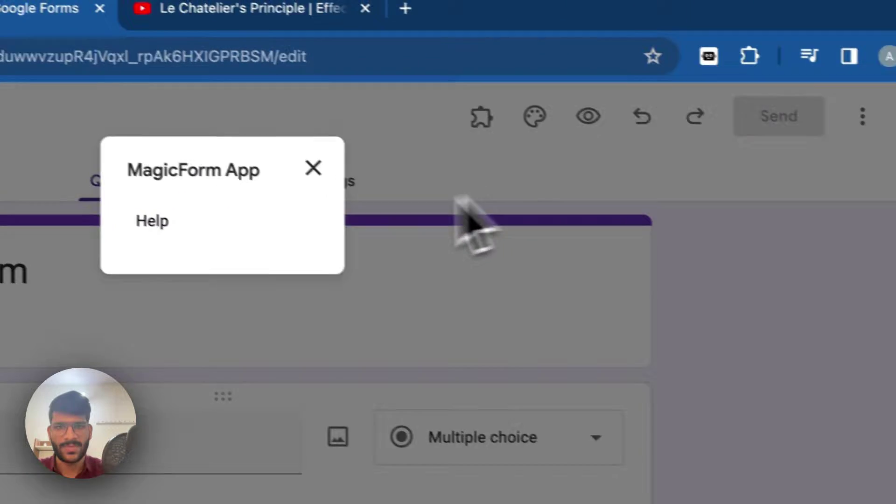
click(444, 207)
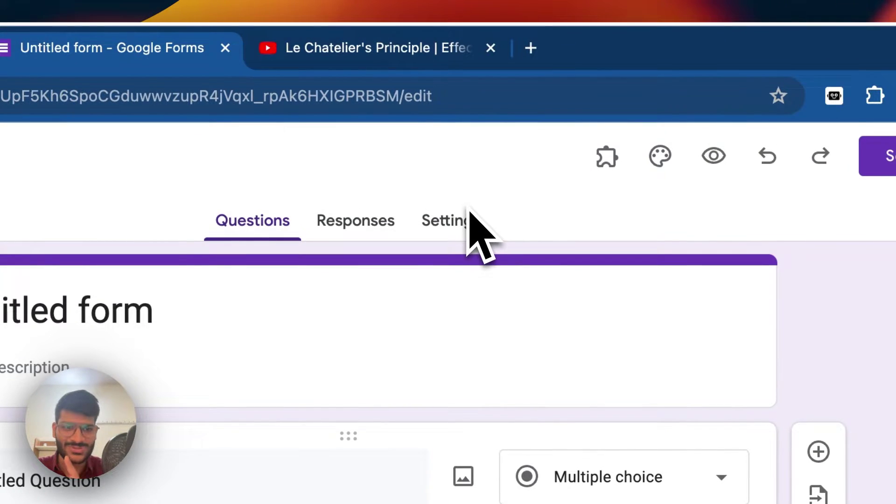
click(607, 158)
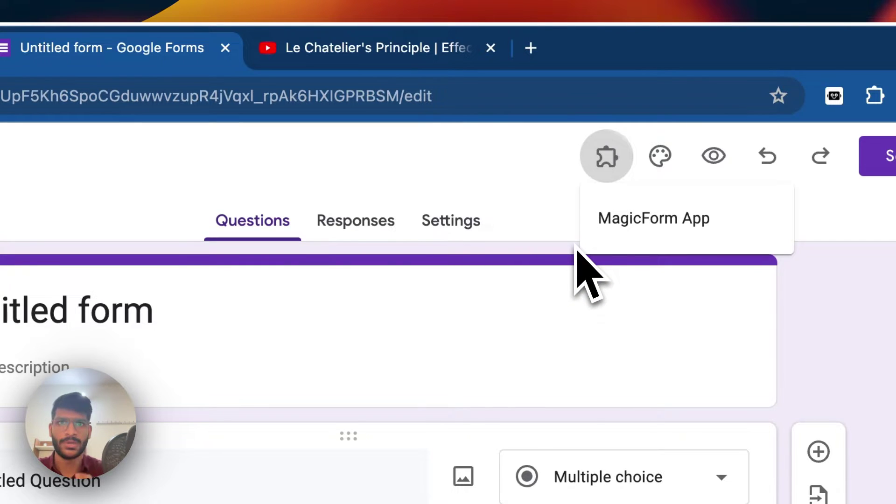
click(456, 190)
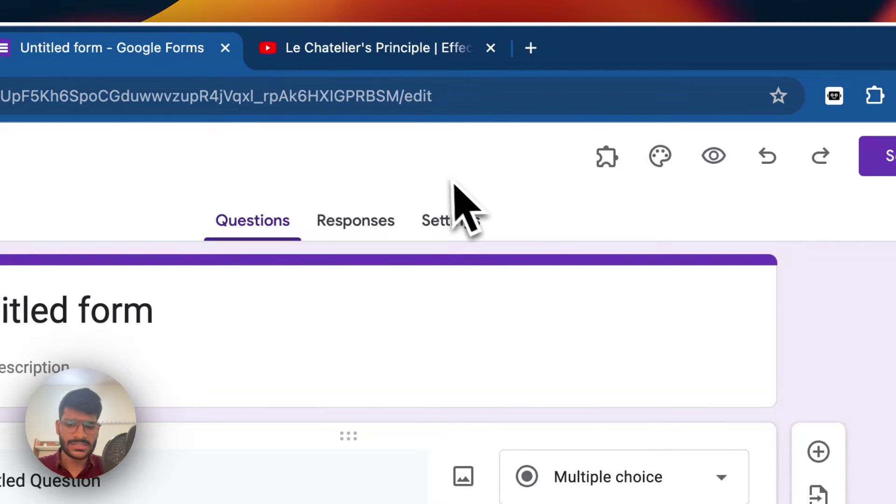
click(607, 158)
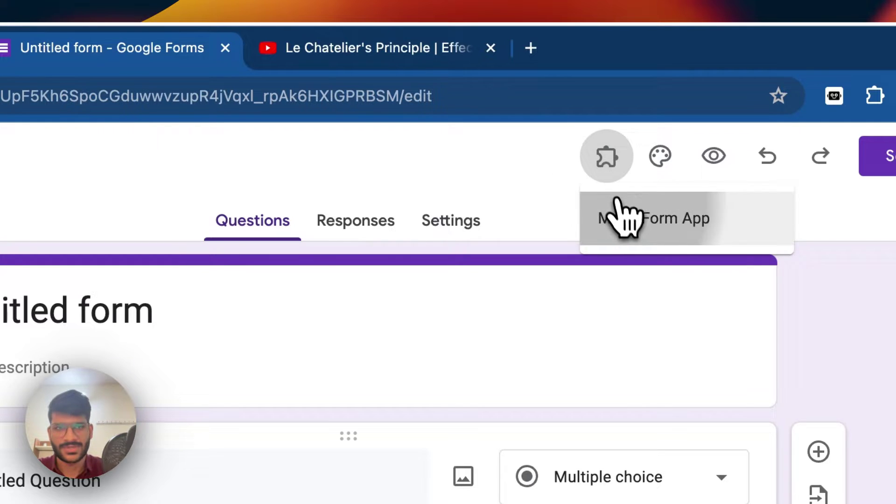
click(619, 216)
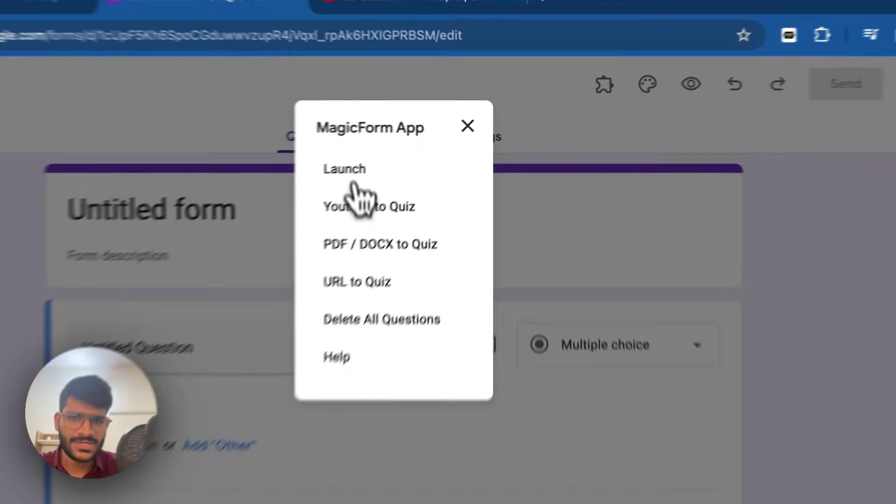
- Launch YouTube to Quiz, paste the Le Chatelier video link and fetch its transcript
click(420, 143)
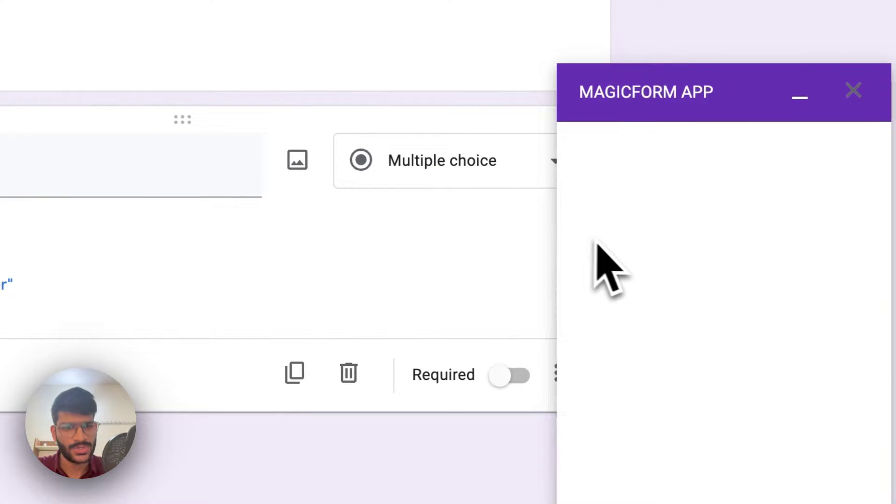
click(614, 231)
key(ctrl+v)
click(636, 282)
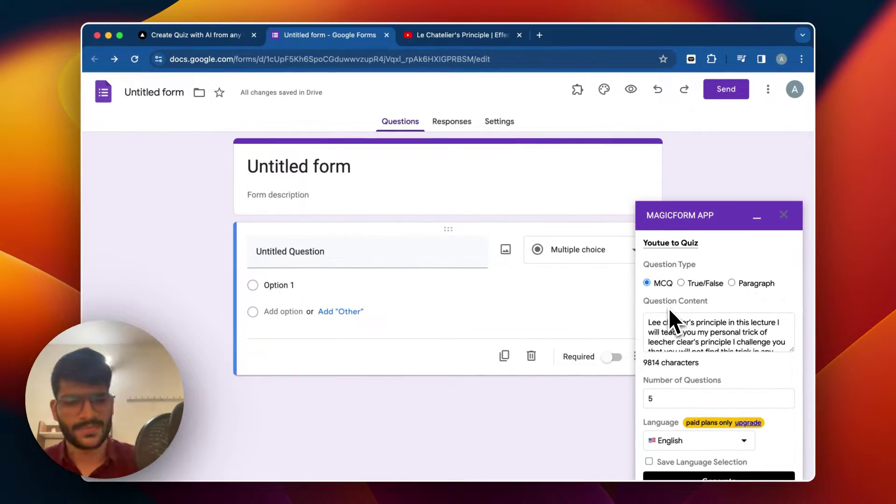
- Generate MCQ questions on chemical equilibrium from the fetched transcript
scroll(687, 361, down, 2)
scroll(688, 365, down, 1)
click(663, 405)
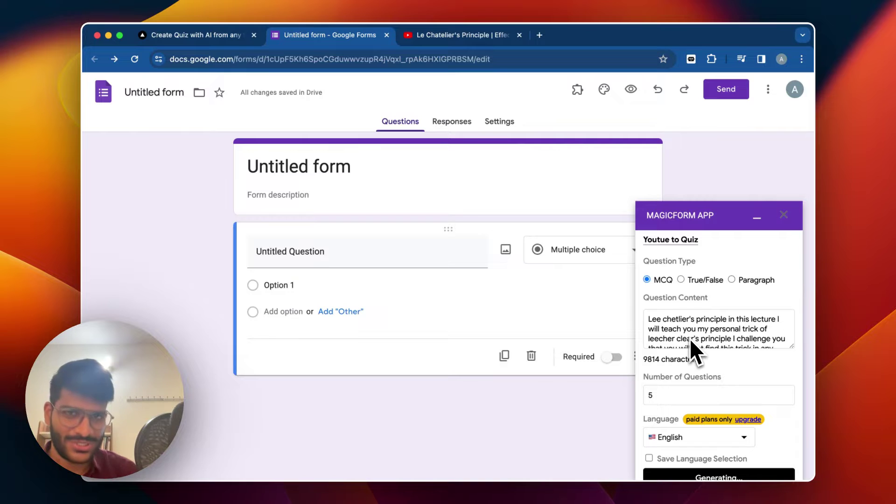
scroll(690, 338, down, 3)
scroll(690, 355, down, 5)
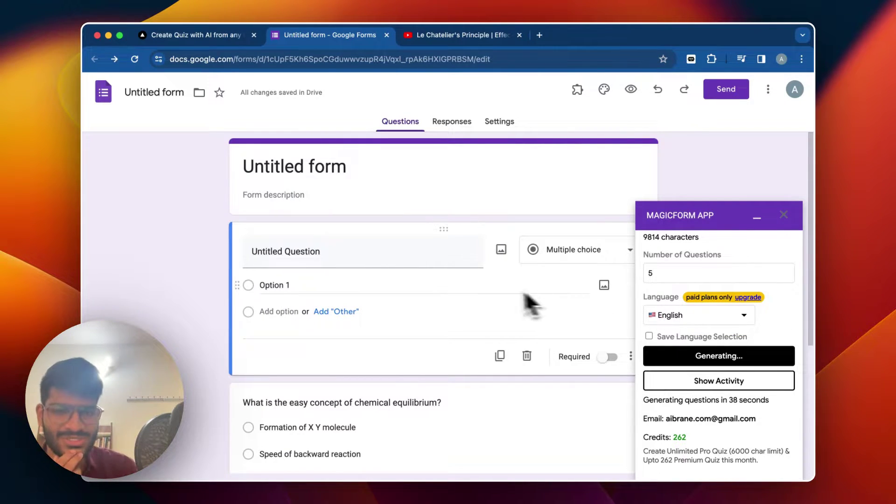
scroll(490, 287, down, 5)
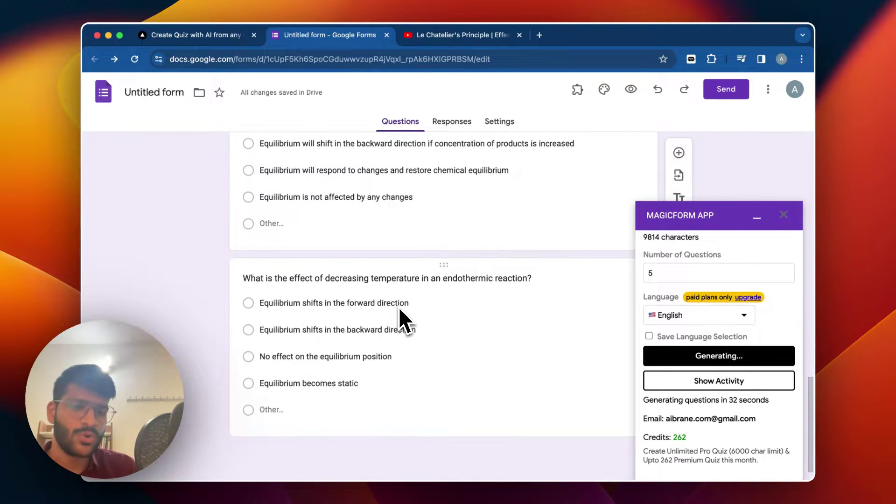
- Switch MagicForm's question type to True/False and generate true/false questions on equilibrium
scroll(688, 344, up, 3)
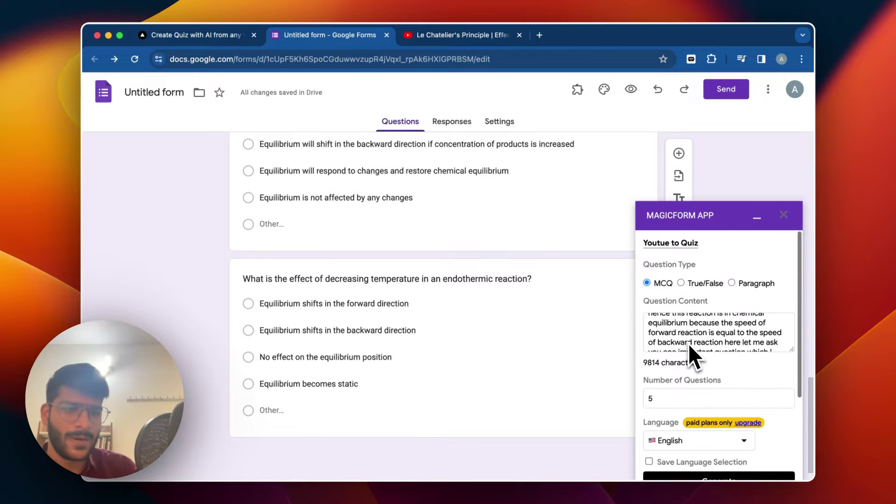
click(685, 284)
scroll(685, 288, down, 3)
scroll(635, 183, up, 5)
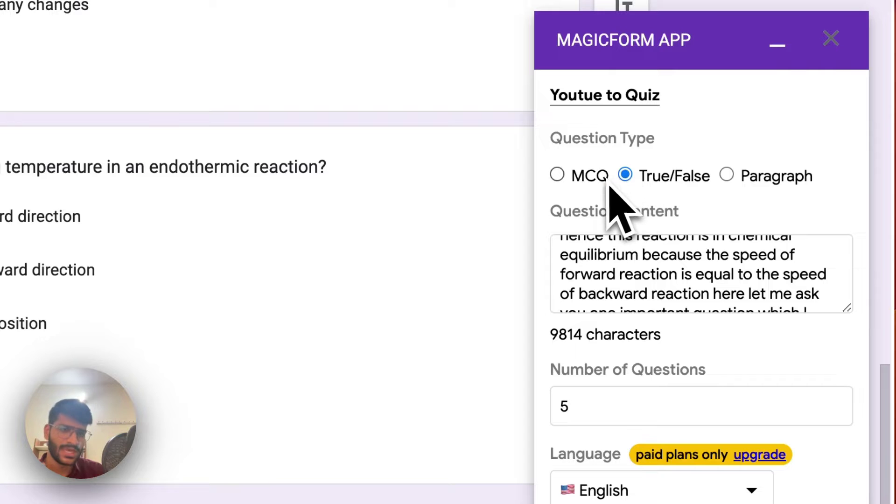
scroll(616, 224, down, 5)
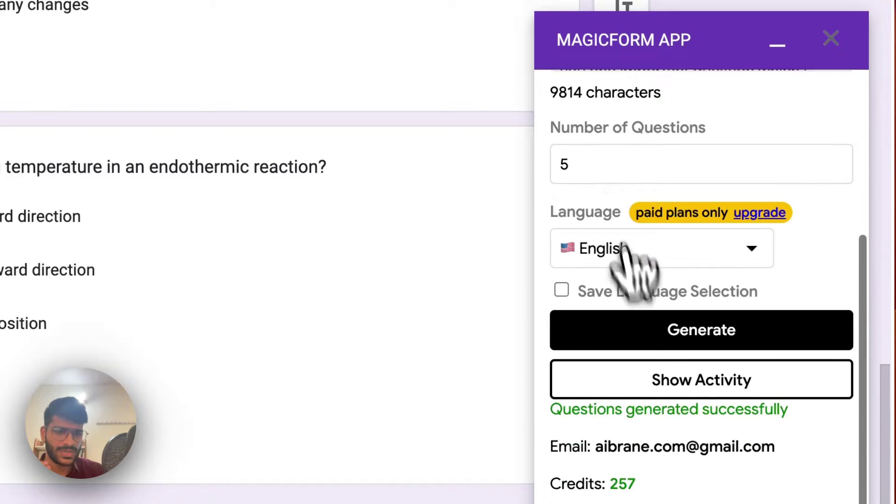
click(648, 332)
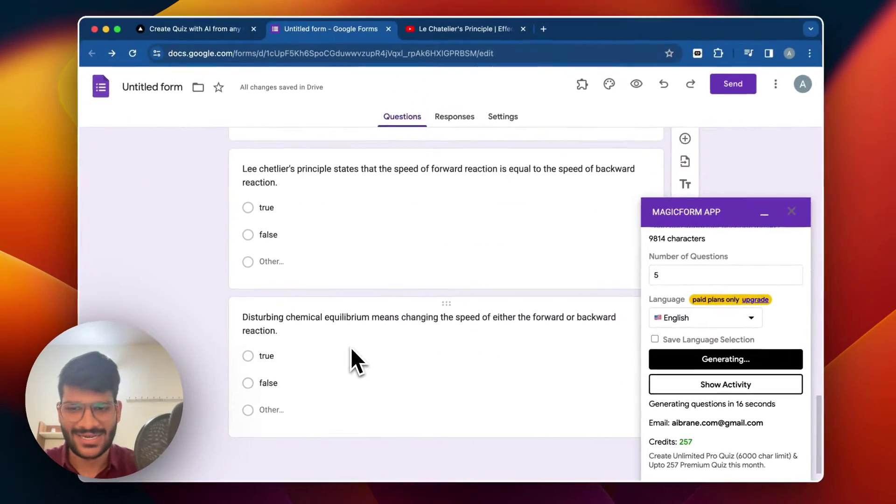
- Scroll the form and MagicForm panel while paragraph questions are being generated
scroll(686, 299, up, 3)
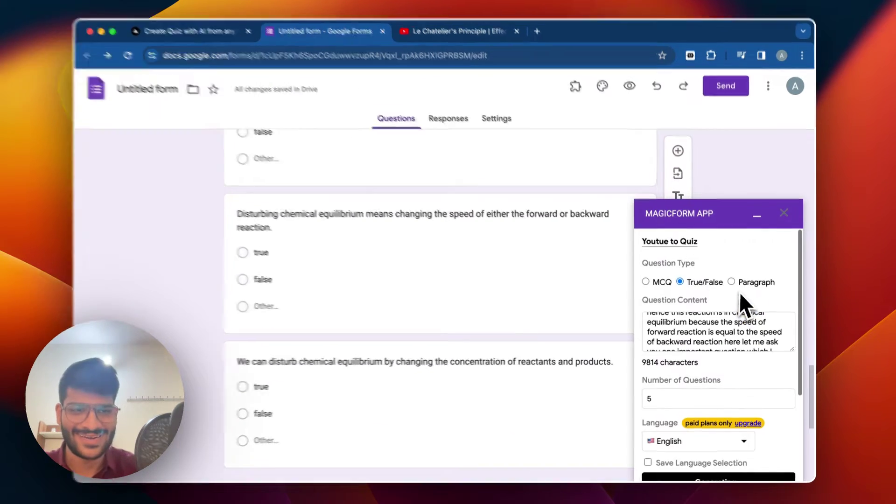
scroll(705, 327, down, 3)
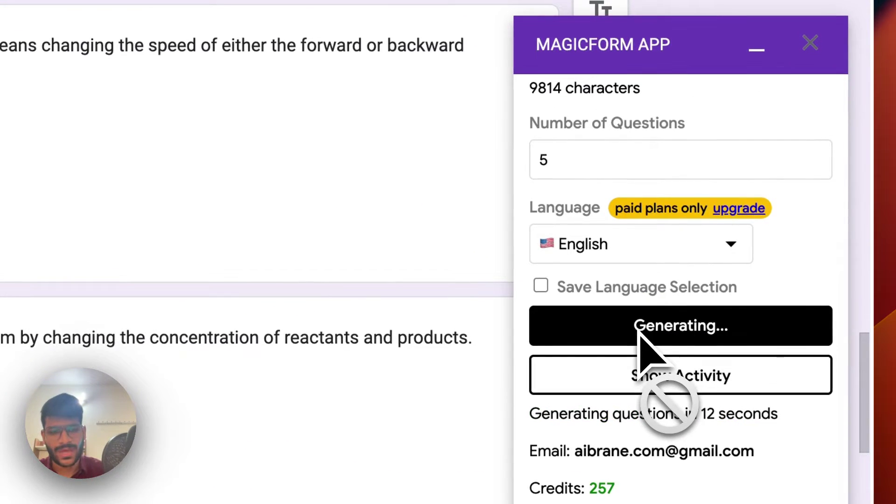
scroll(616, 259, up, 3)
scroll(615, 259, up, 3)
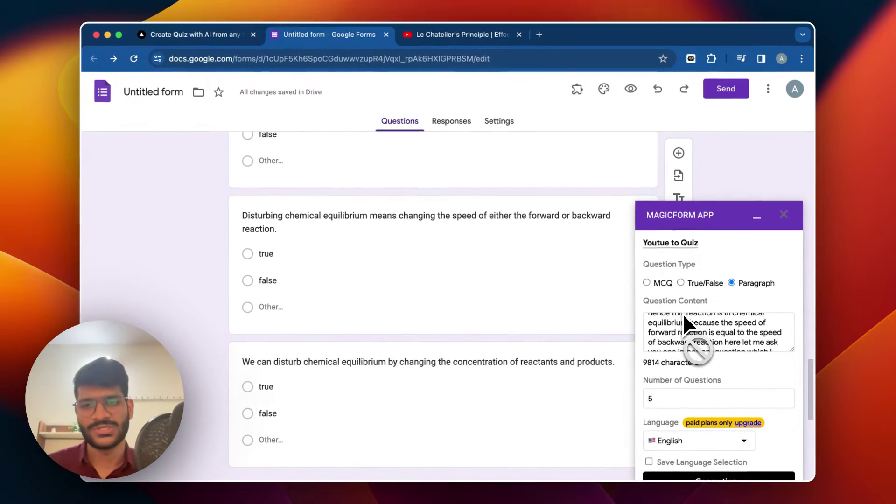
scroll(684, 327, down, 3)
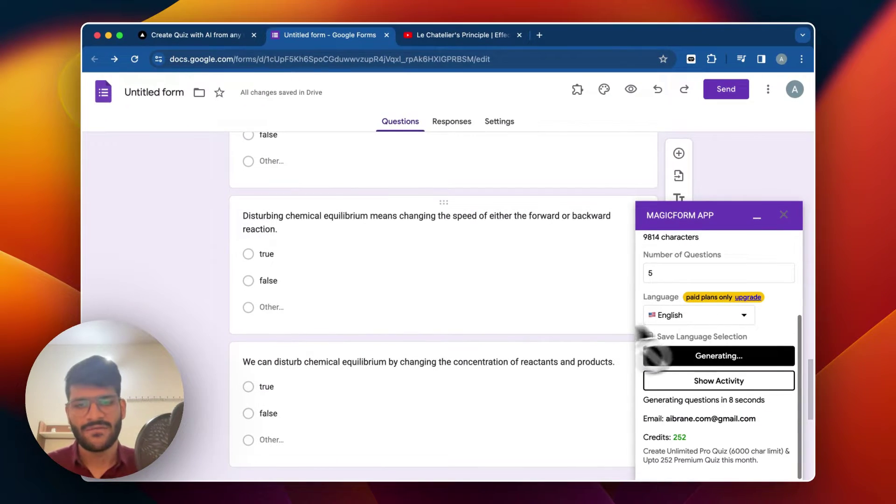
scroll(547, 346, down, 5)
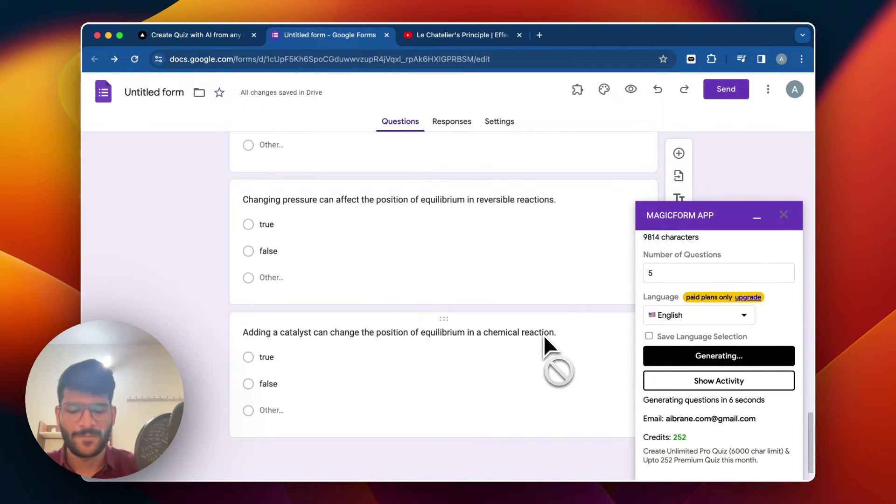